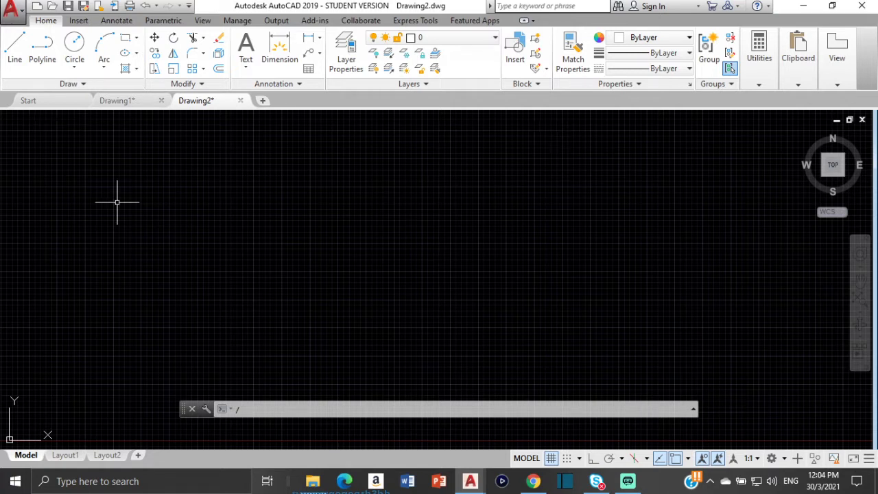
# Draw a closed four-sided outline with Line and Ortho on, with a slanted left side and a bottom edge about 1001 units long
pyautogui.click(15, 44)
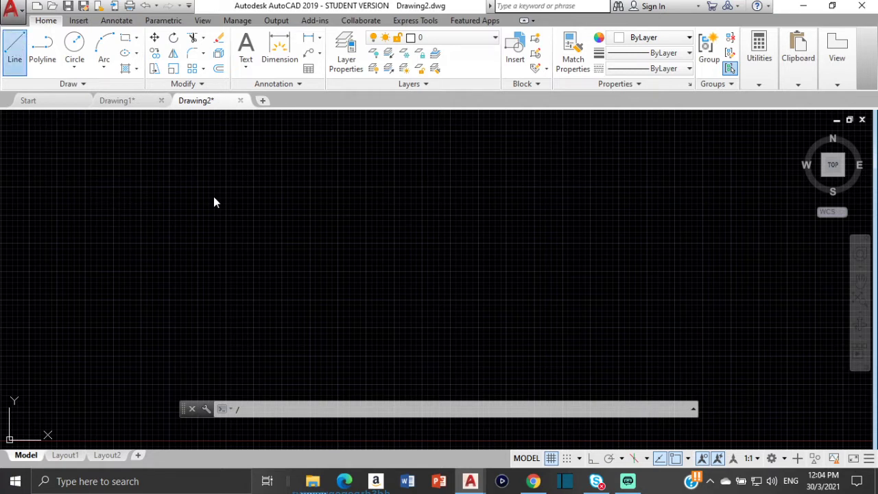
pyautogui.click(198, 178)
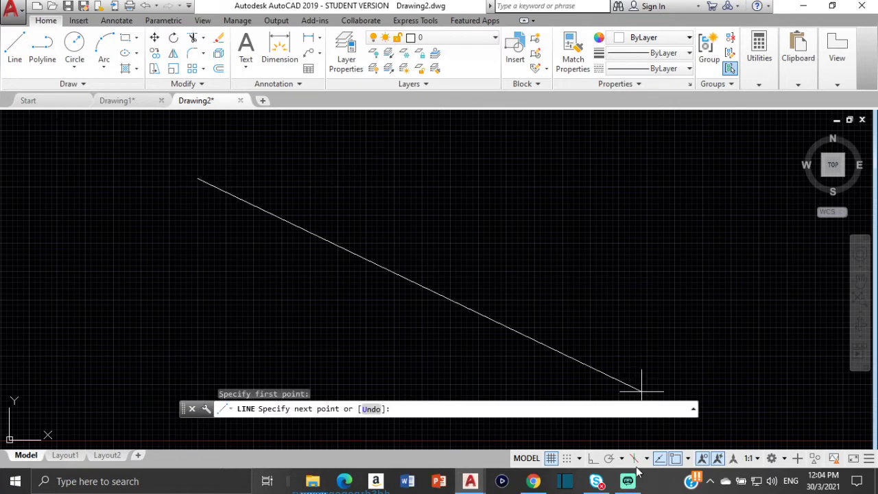
pyautogui.click(593, 458)
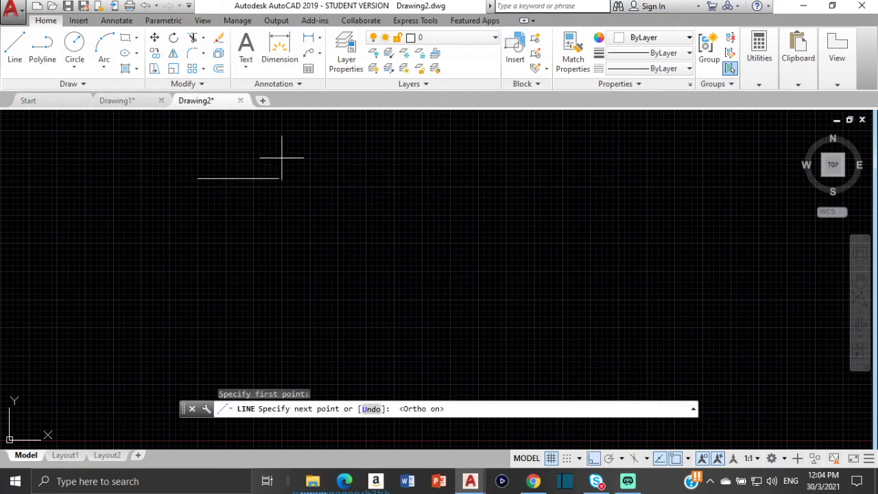
pyautogui.click(331, 178)
pyautogui.click(318, 258)
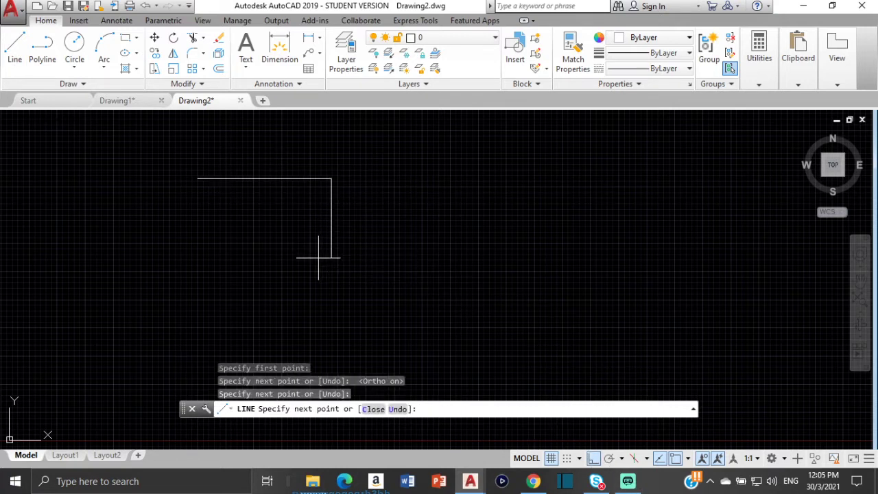
pyautogui.click(219, 257)
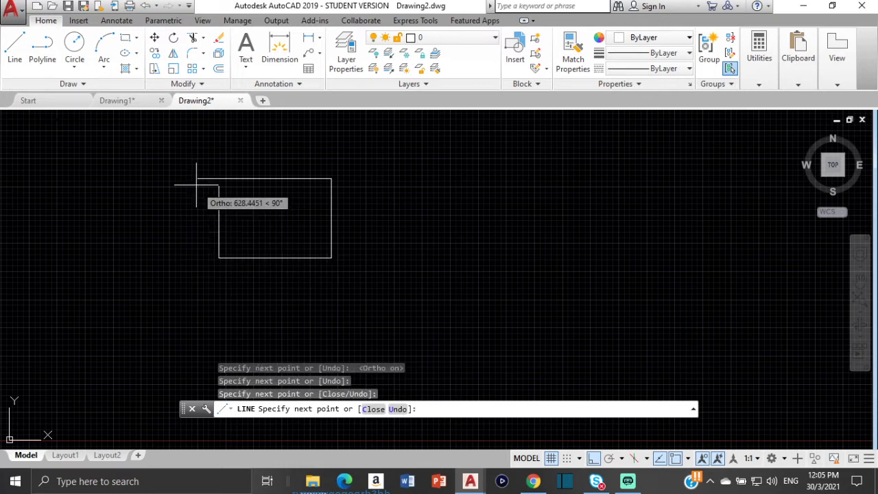
pyautogui.click(198, 178)
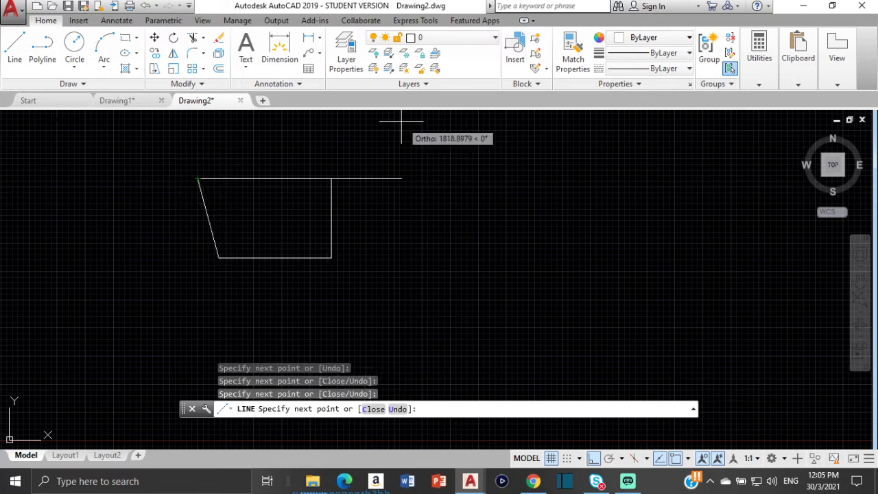
pyautogui.press('Escape')
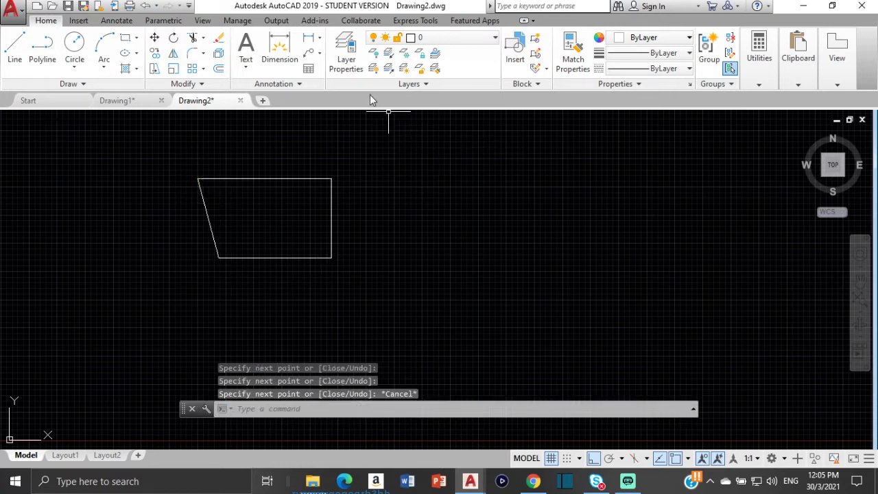
pyautogui.click(280, 49)
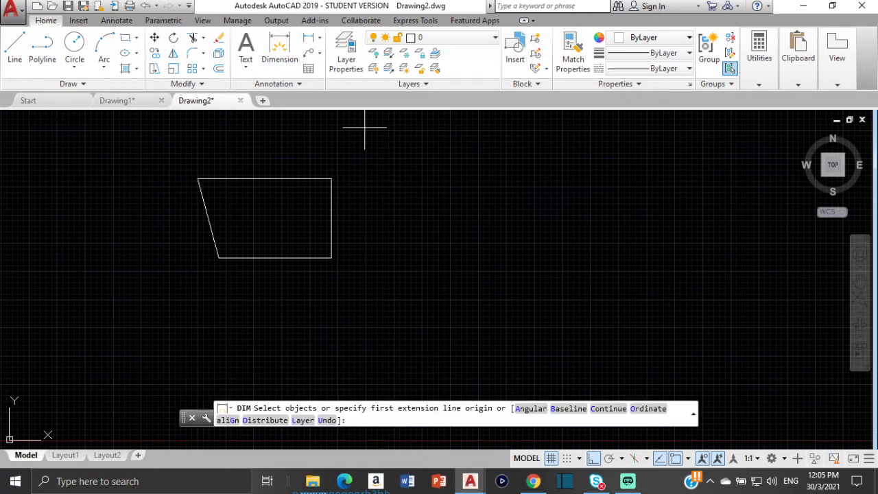
pyautogui.click(328, 174)
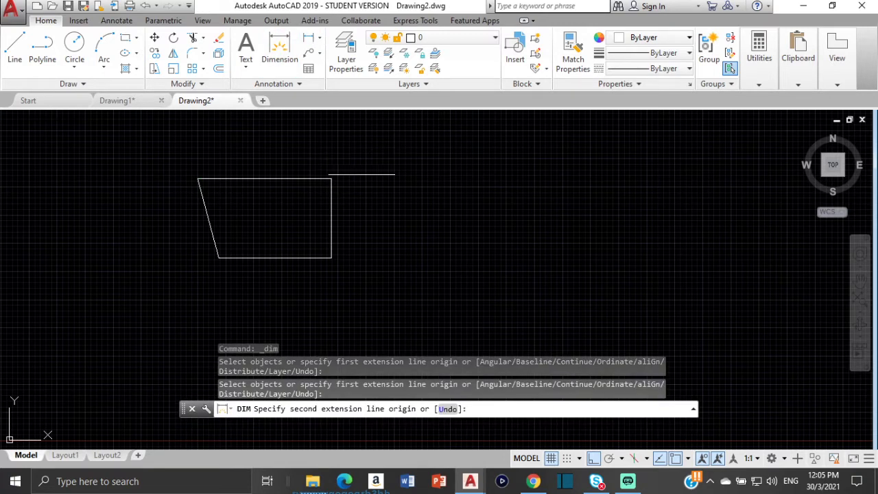
pyautogui.press('Escape')
# Dimension the vertical right edge of the outline, placing the dimension line just outside it
pyautogui.click(272, 74)
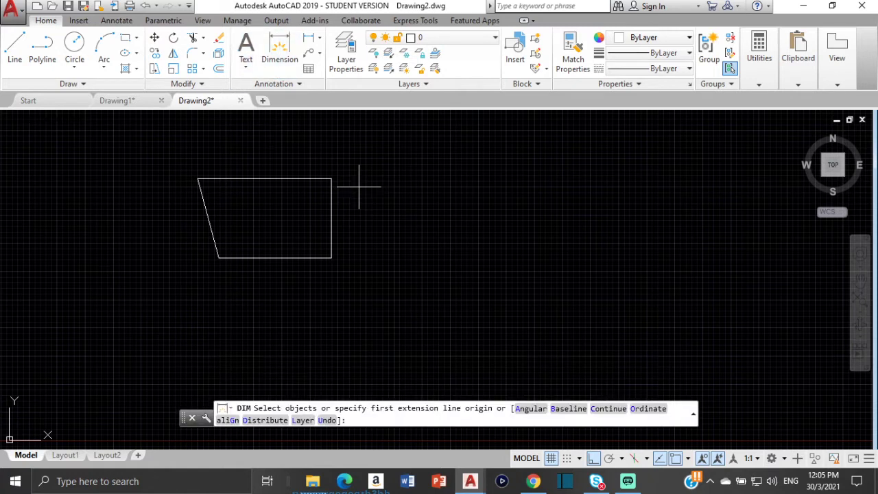
pyautogui.click(332, 178)
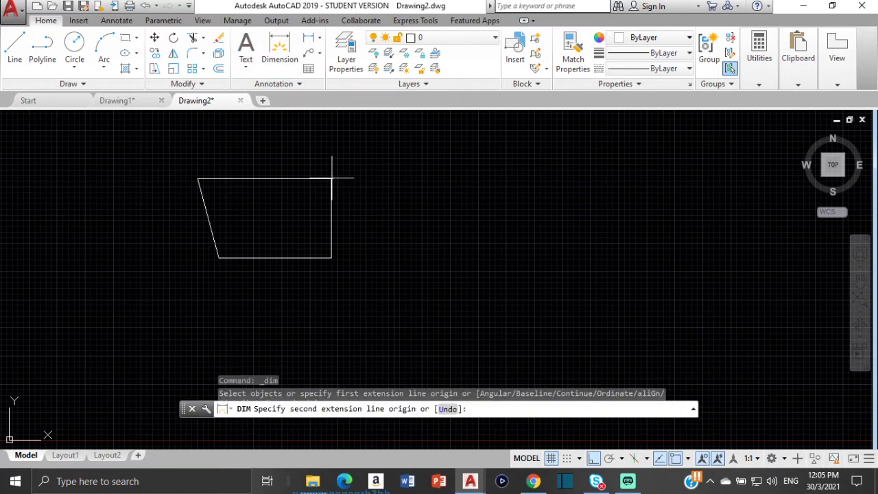
pyautogui.click(332, 257)
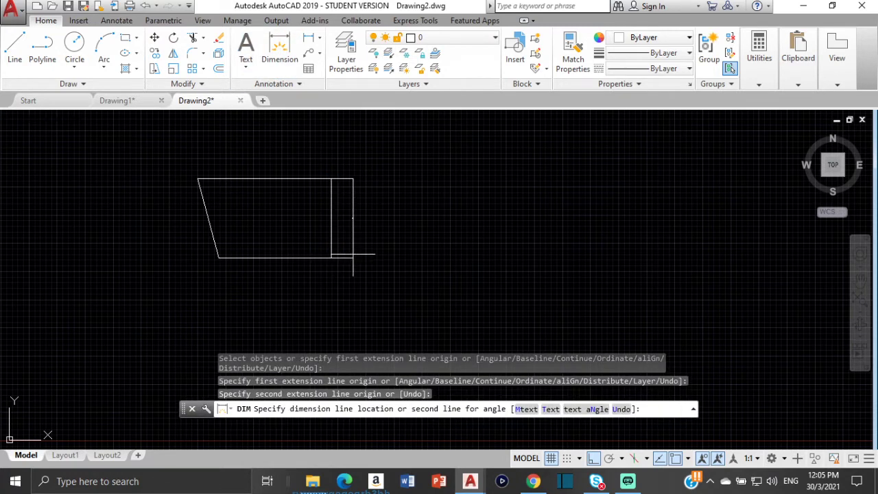
pyautogui.click(353, 252)
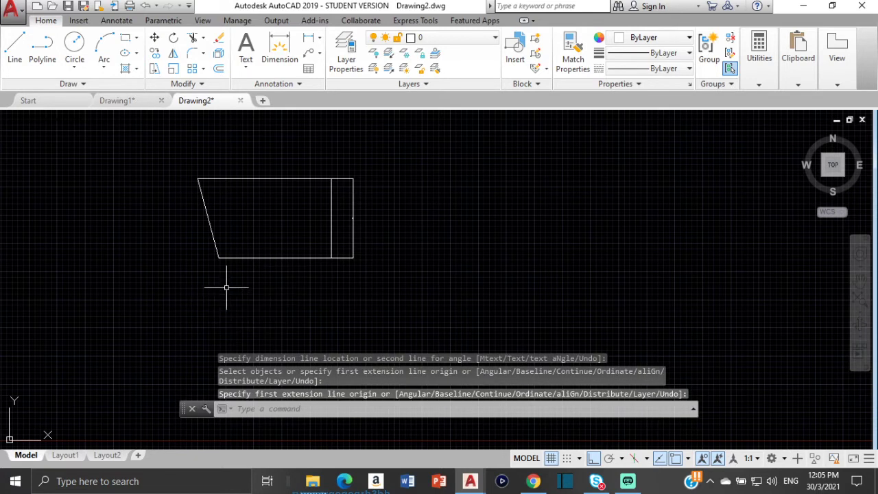
# Dimension the bottom edge of the outline, placing the dimension line just below it, and end the dimensioning
pyautogui.click(219, 258)
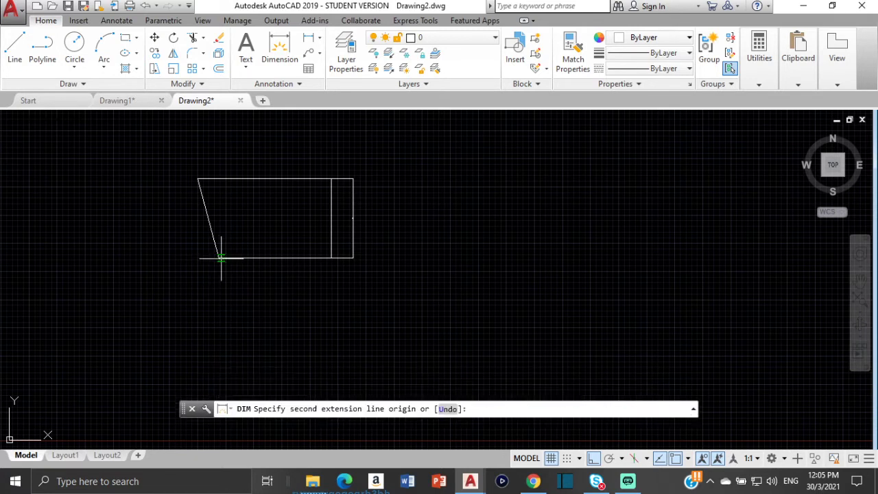
pyautogui.click(331, 257)
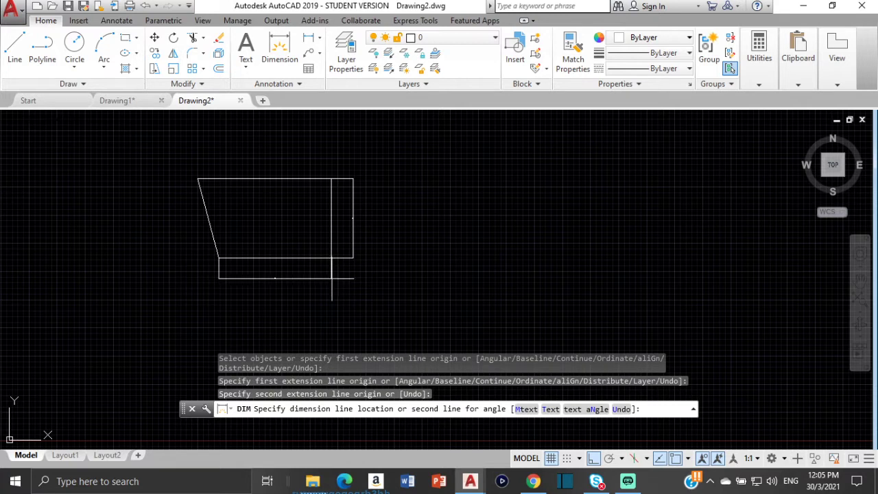
pyautogui.click(333, 278)
pyautogui.press('Return')
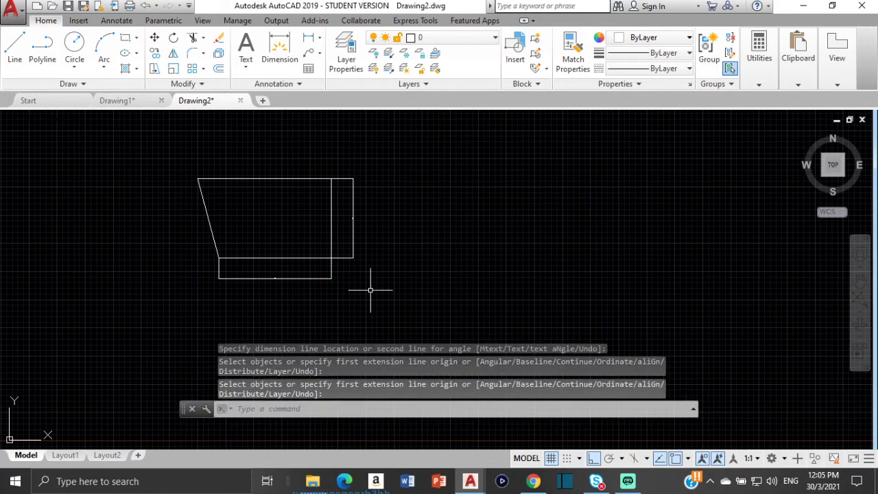
# Modify the ISO-25 dimension style to use a text height of 10
pyautogui.click(289, 84)
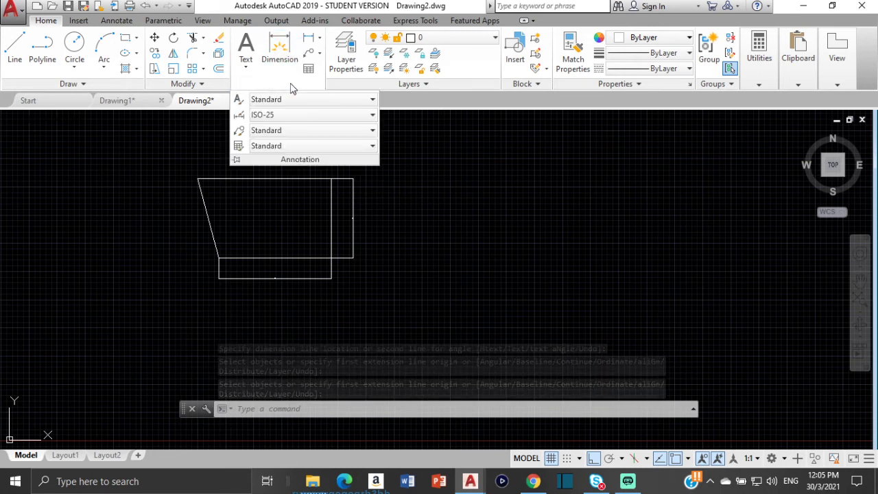
pyautogui.click(281, 117)
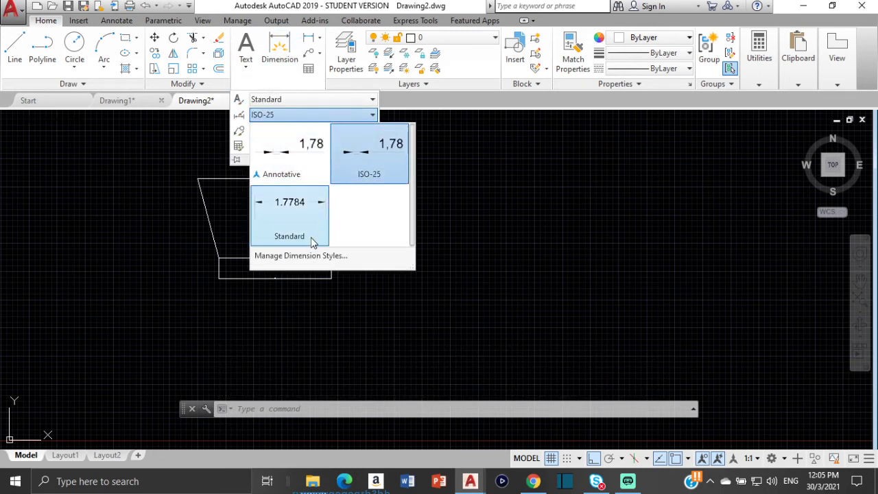
pyautogui.click(309, 258)
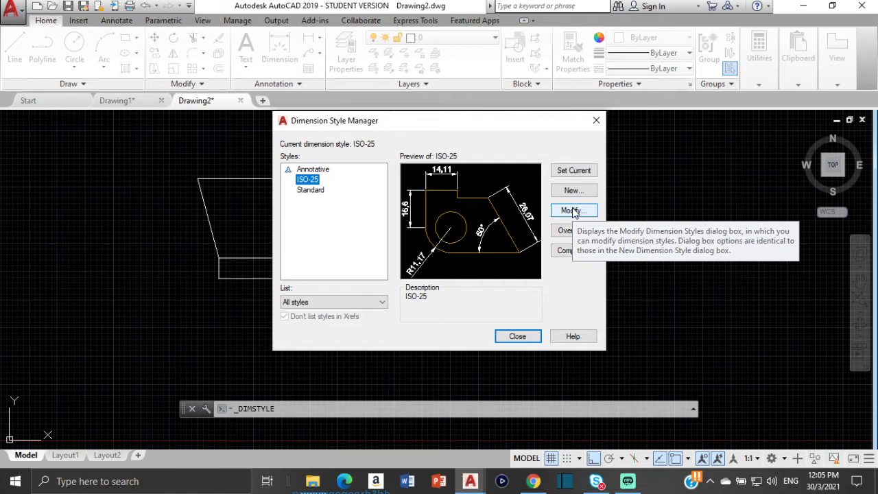
pyautogui.click(572, 213)
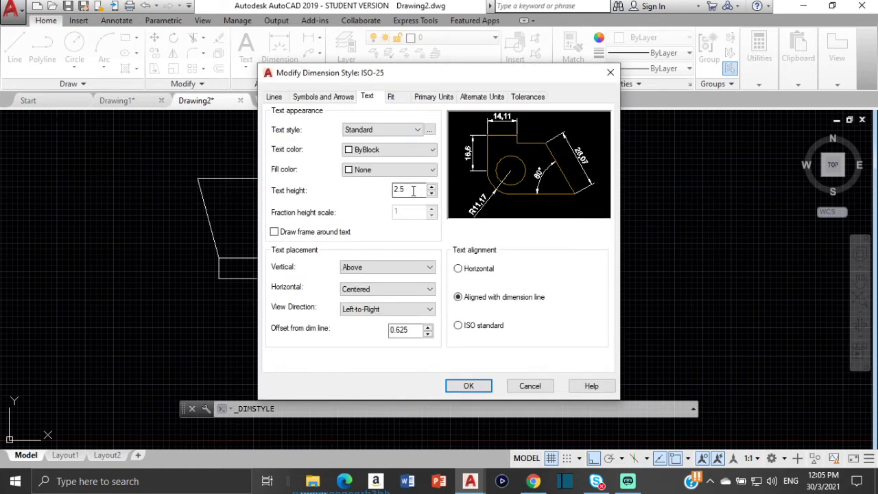
pyautogui.moveTo(413, 190); pyautogui.dragTo(381, 196)
pyautogui.write('10')
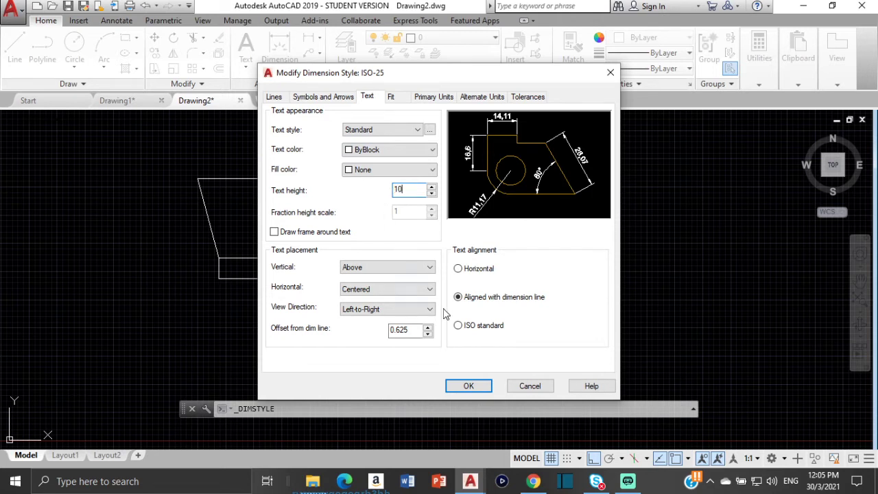
pyautogui.click(468, 386)
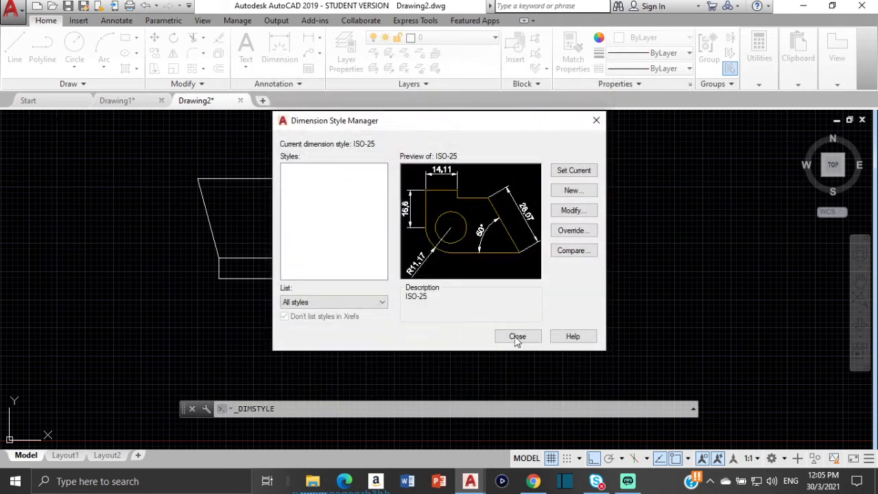
pyautogui.click(517, 336)
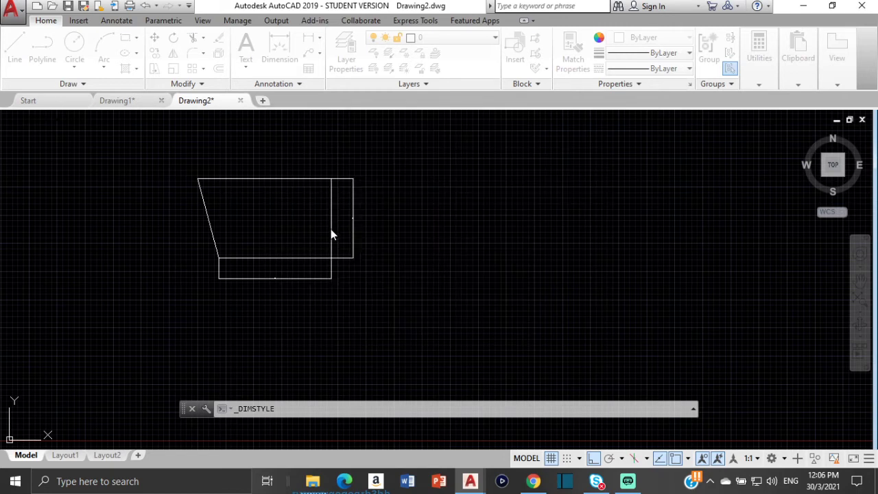
# Examine the size and legibility of the resized dimension text on the outline's bottom edge
pyautogui.click(516, 332)
pyautogui.click(446, 281)
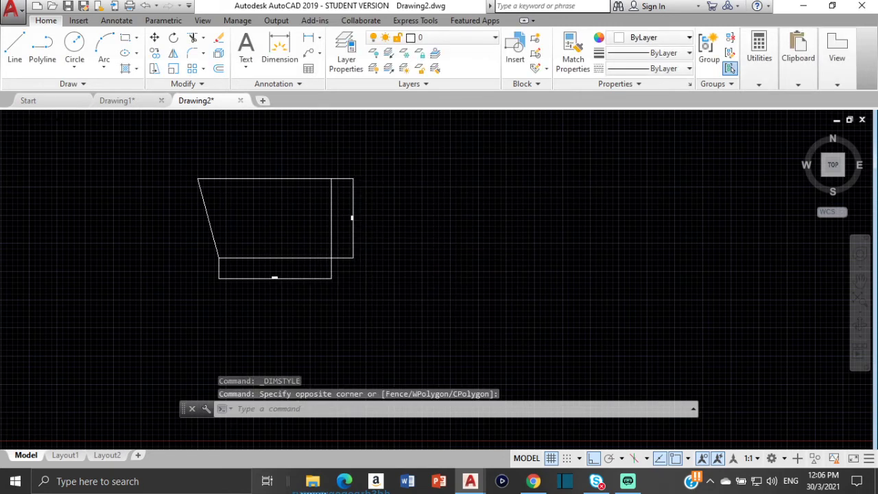
pyautogui.scroll(4, 319, 277)
pyautogui.scroll(3, 205, 278)
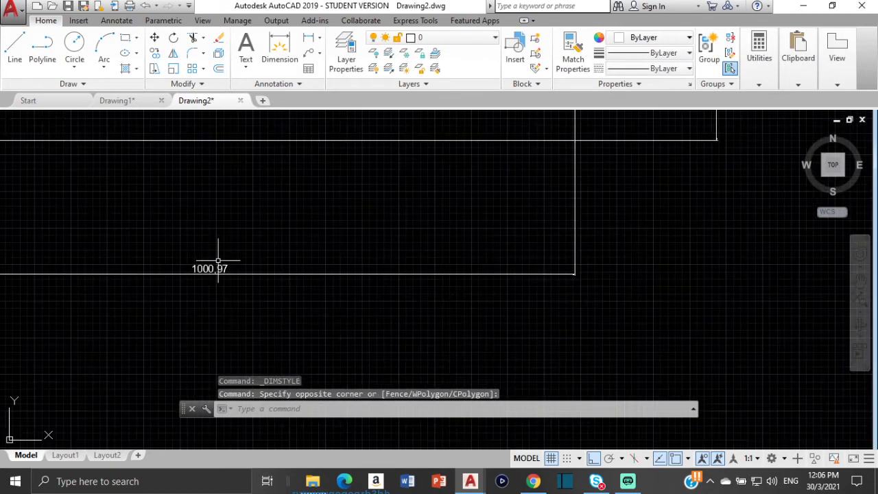
pyautogui.scroll(-3, 216, 261)
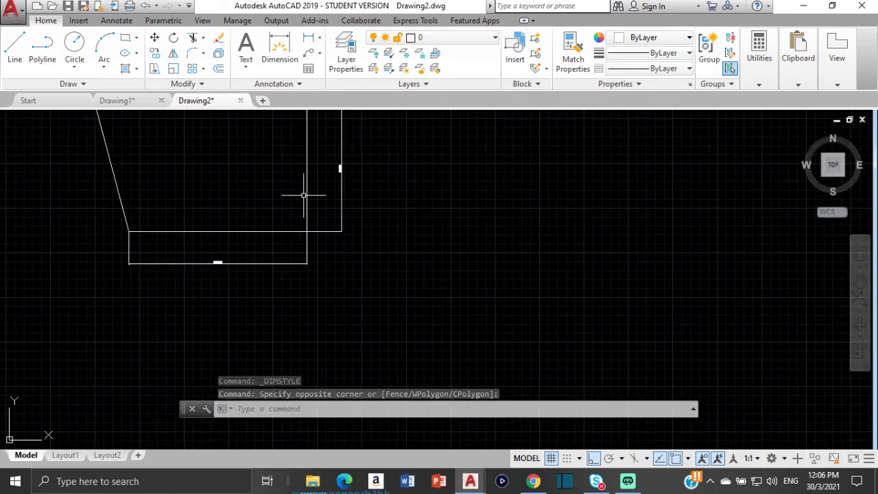
pyautogui.scroll(-3, 278, 185)
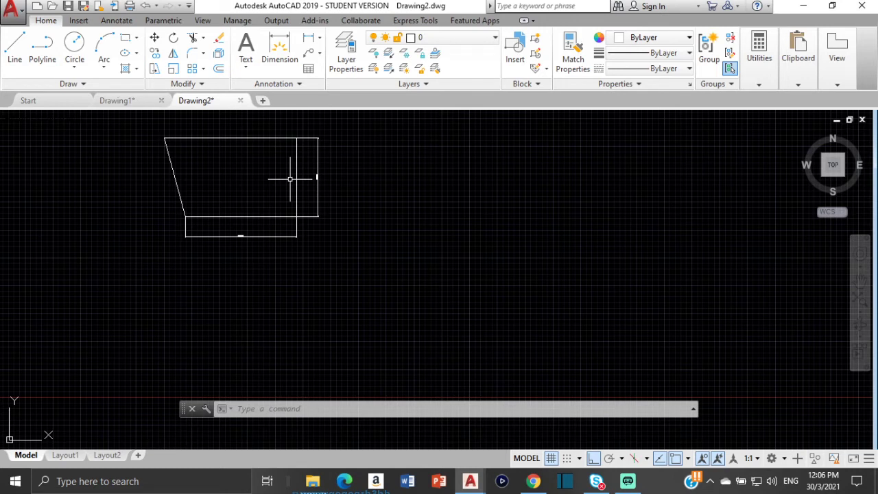
pyautogui.press('Escape')
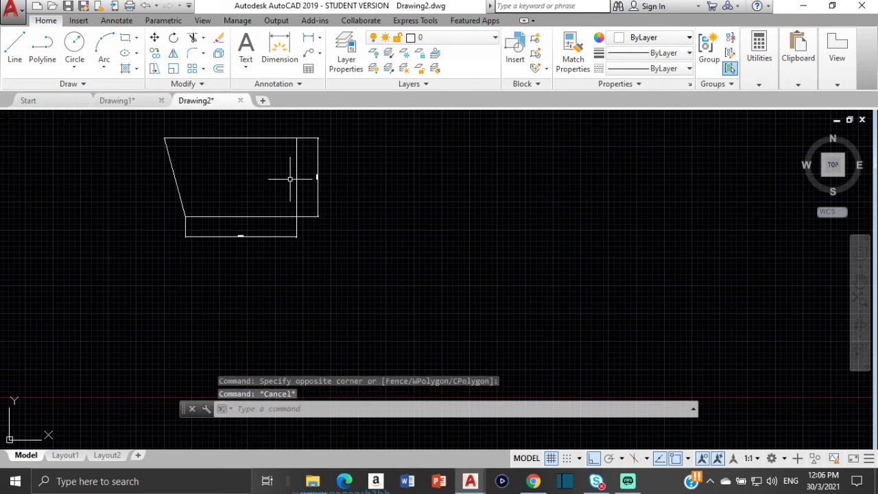
# Copy the command-line history to the clipboard with COPYHIST
pyautogui.write('copy')
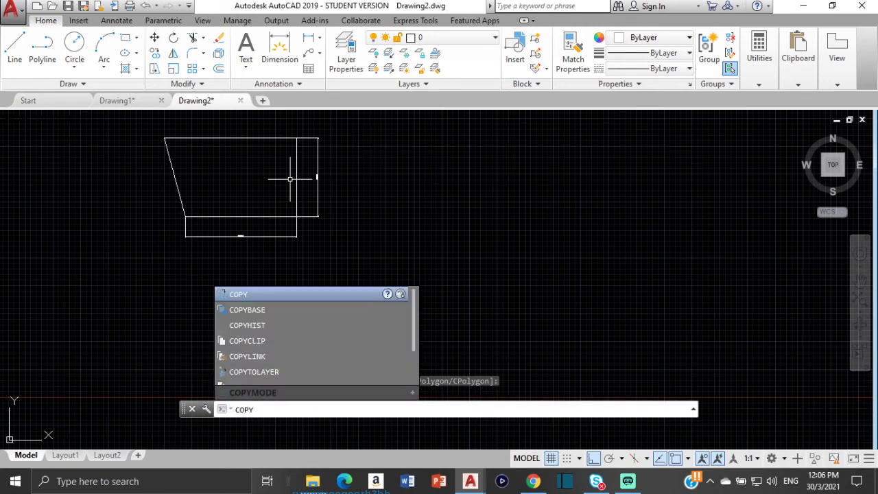
pyautogui.press('Down')
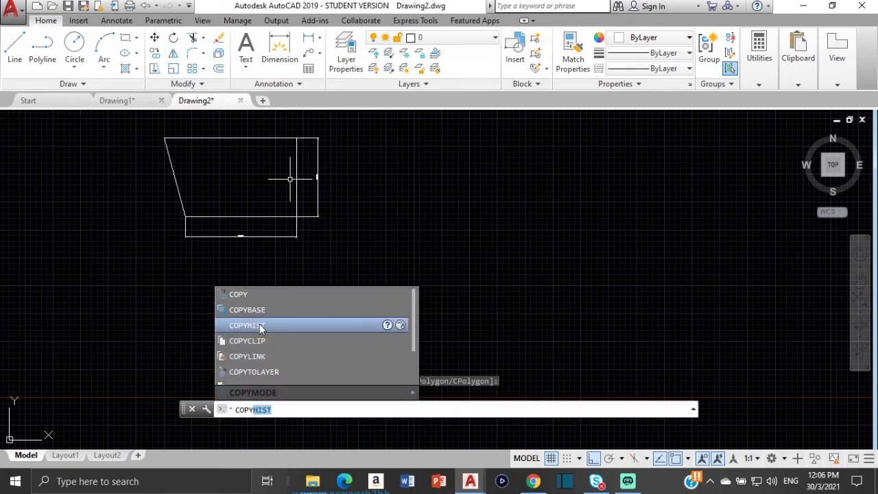
pyautogui.click(260, 324)
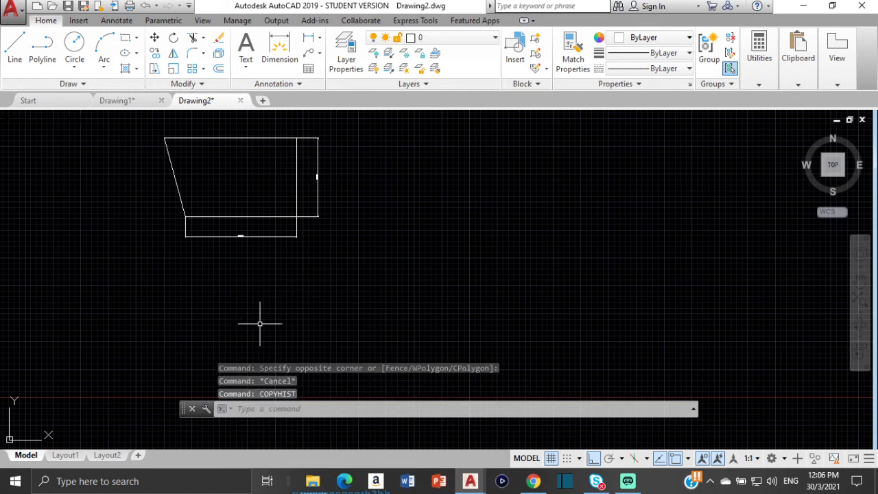
# Paste the copied command history into the drawing as text, placing it to the right of the dimensioned outline
pyautogui.rightClick(451, 234)
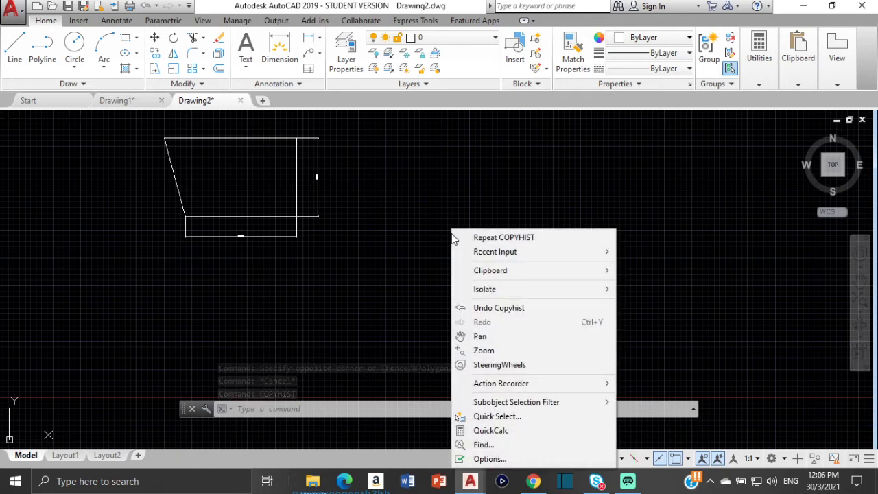
pyautogui.moveTo(525, 273)
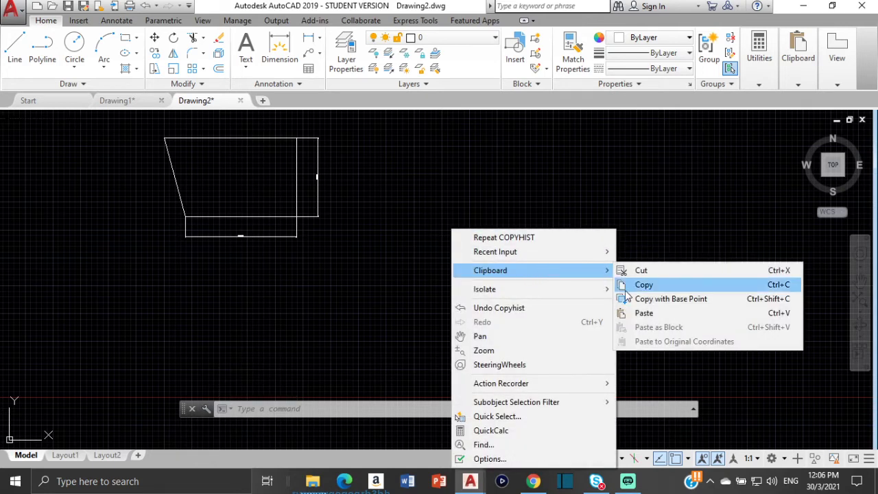
pyautogui.click(643, 313)
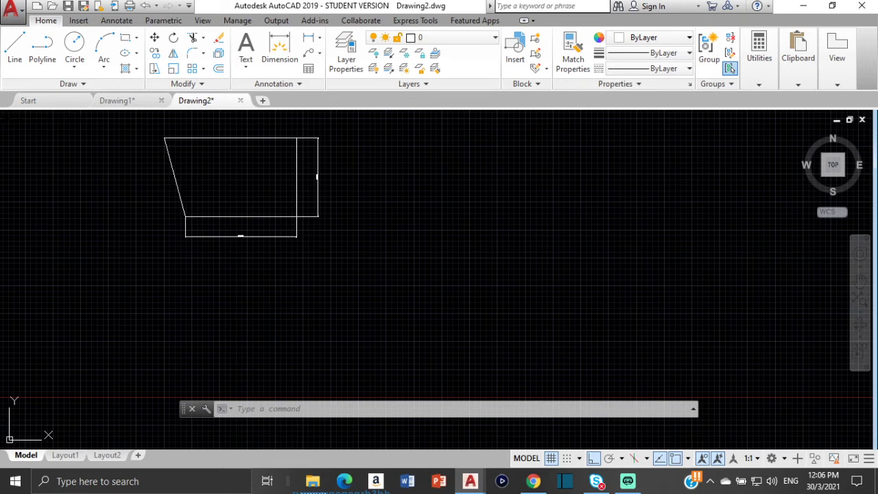
pyautogui.hotkey('ctrl', 'v')
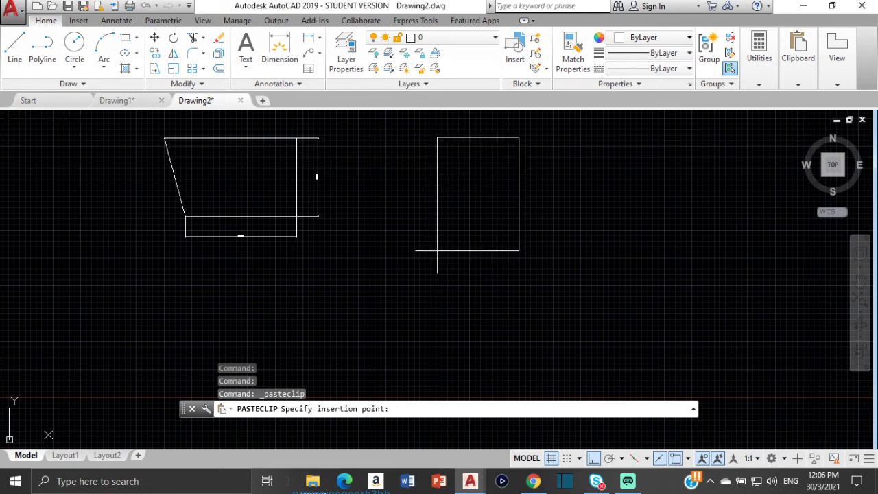
pyautogui.click(437, 250)
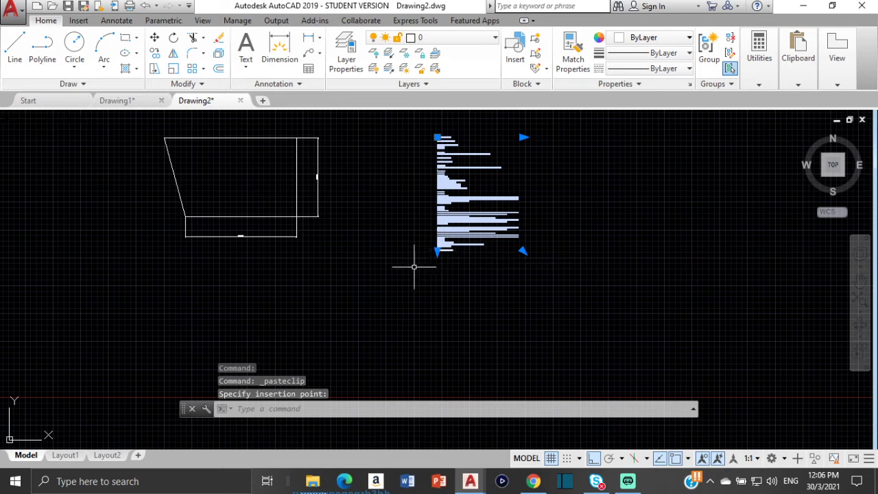
# Examine the pasted command history text, reading through the line, dimension, DIMSTYLE and COPYHIST entries
pyautogui.scroll(5, 463, 213)
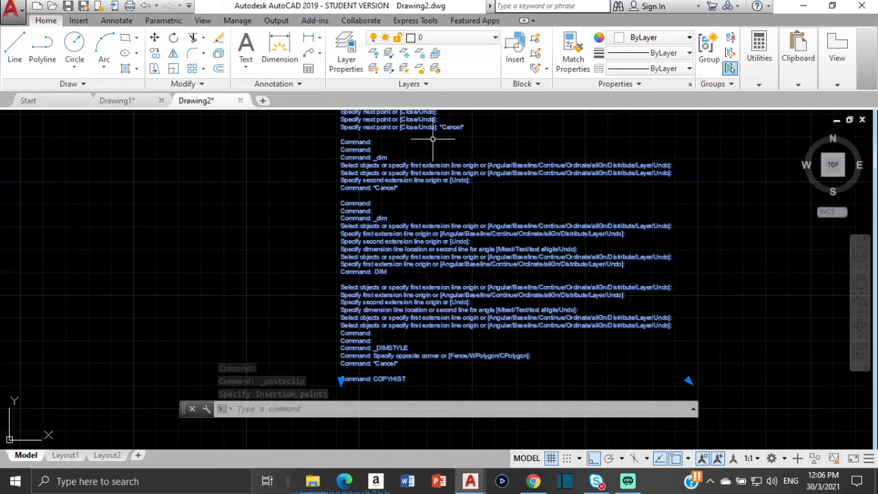
pyautogui.scroll(-5, 174, 228)
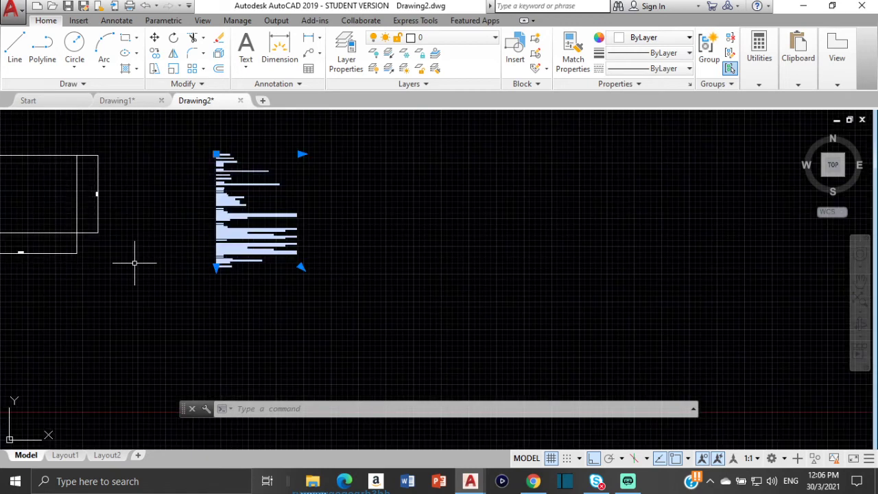
pyautogui.moveTo(130, 261); pyautogui.dragTo(240, 295, button='middle')
pyautogui.scroll(4, 314, 235)
pyautogui.scroll(2, 381, 194)
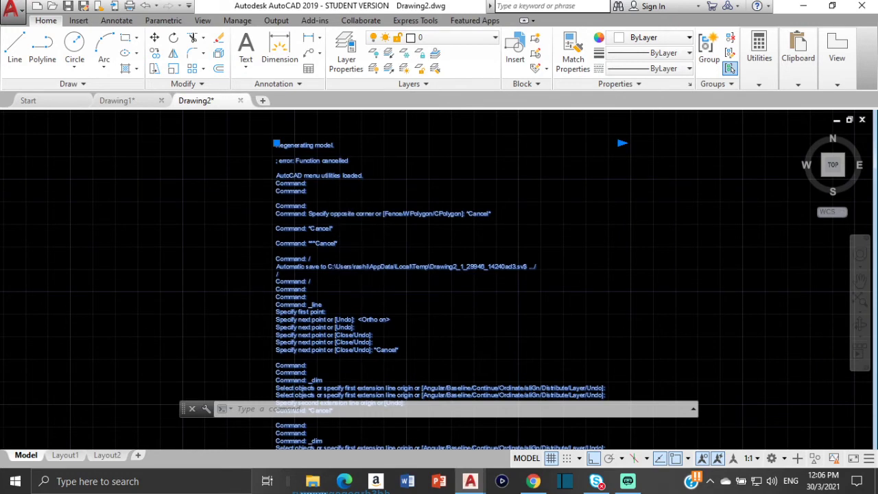
pyautogui.scroll(-2, 355, 275)
pyautogui.scroll(3, 338, 306)
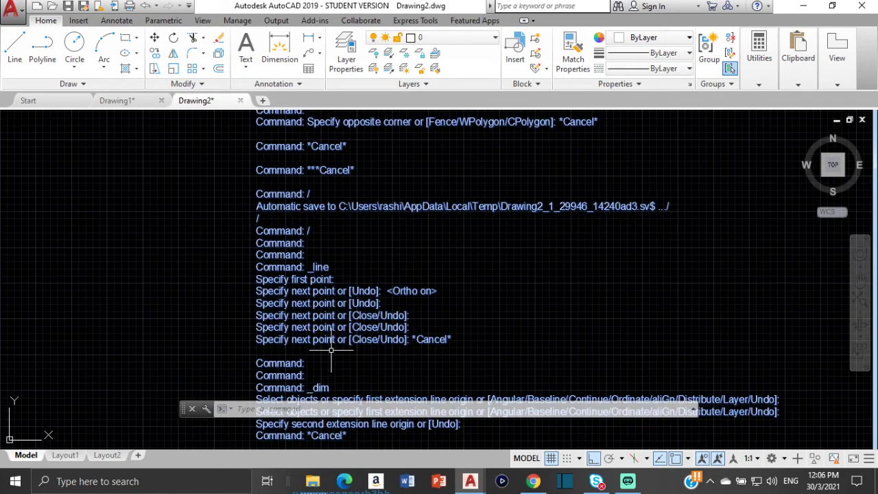
pyautogui.scroll(1, 319, 310)
pyautogui.moveTo(319, 310); pyautogui.dragTo(315, 289, button='middle')
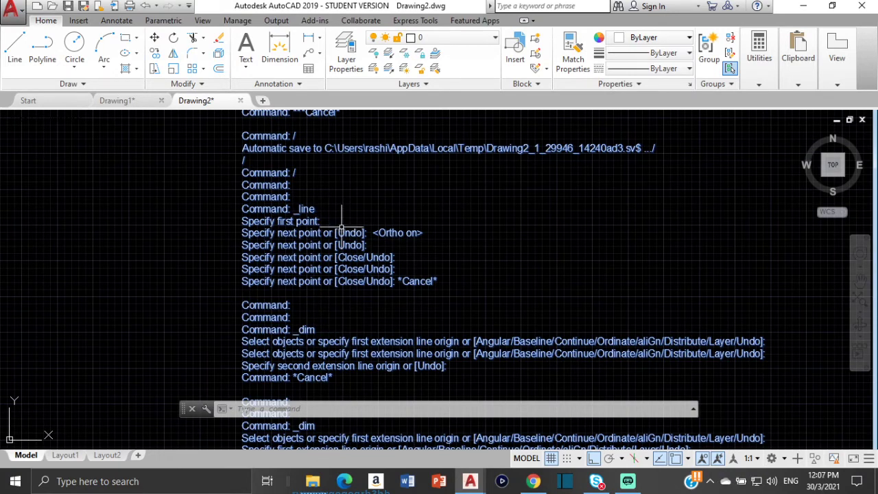
pyautogui.moveTo(347, 317)
pyautogui.mouseDown(button='middle')
pyautogui.moveTo(333, 288)
pyautogui.moveTo(338, 234)
pyautogui.mouseUp(button='middle')
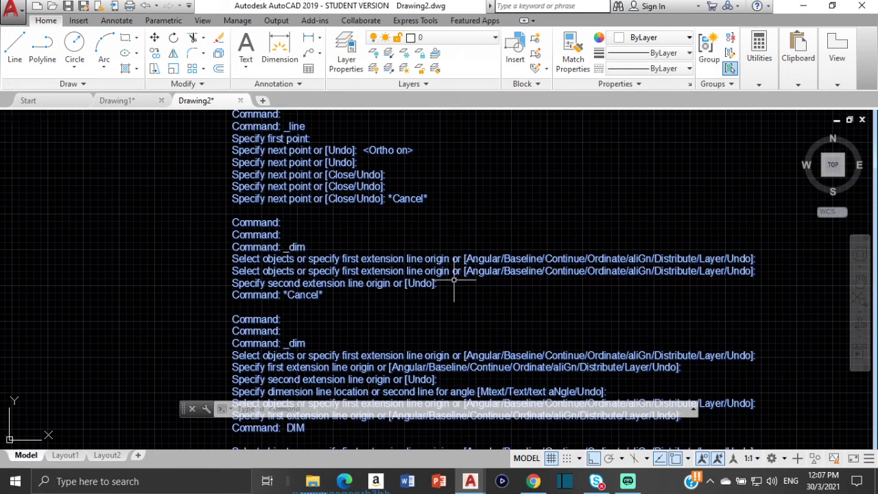
pyautogui.click(389, 308)
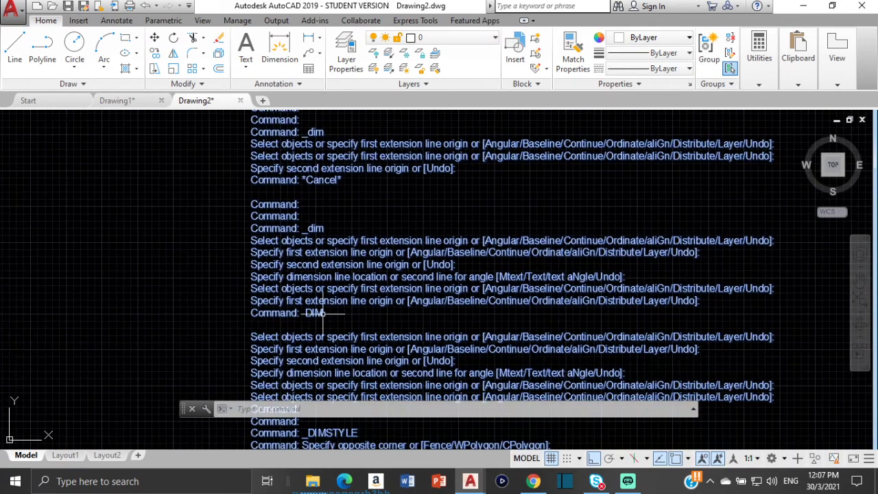
pyautogui.press('Escape')
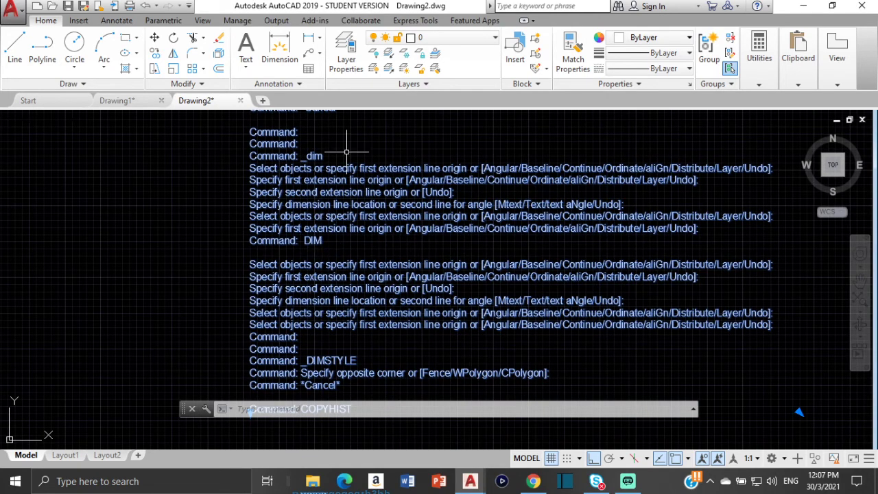
pyautogui.keyDown('ctrl'); pyautogui.scroll(-5, 381, 147); pyautogui.keyUp('ctrl')
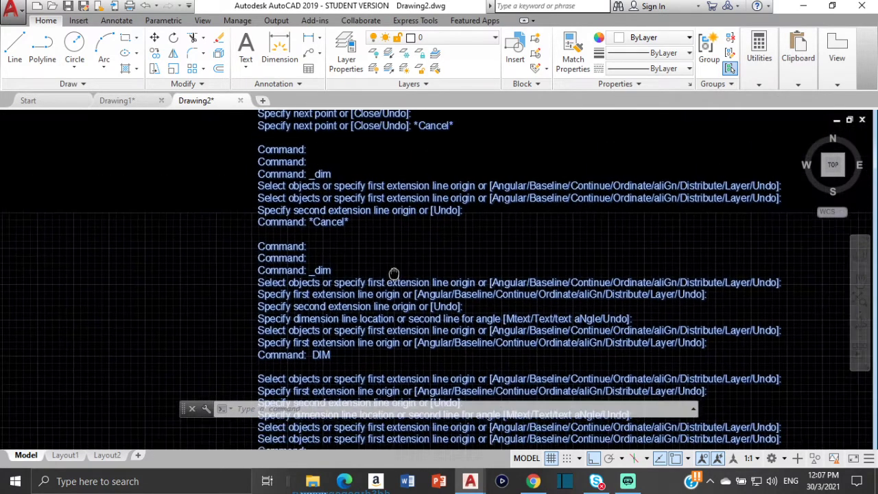